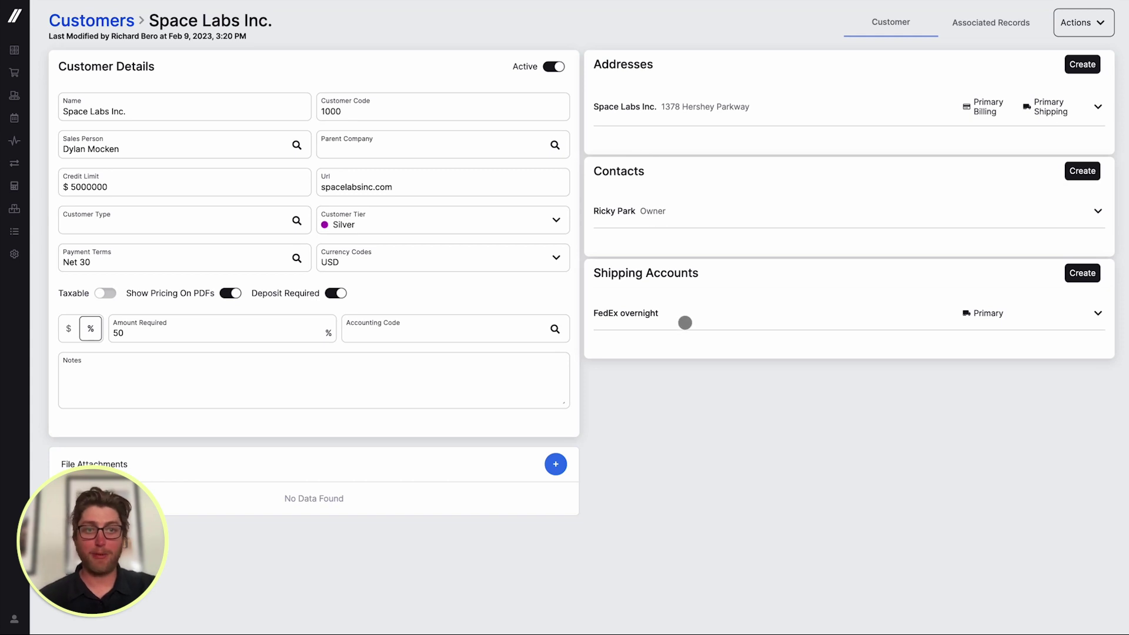
Show Space Labs Inc.'s Associated Records tab listing its 8 linked quotes and sales orders.
{"action": "left_click", "coordinate": [972, 23]}
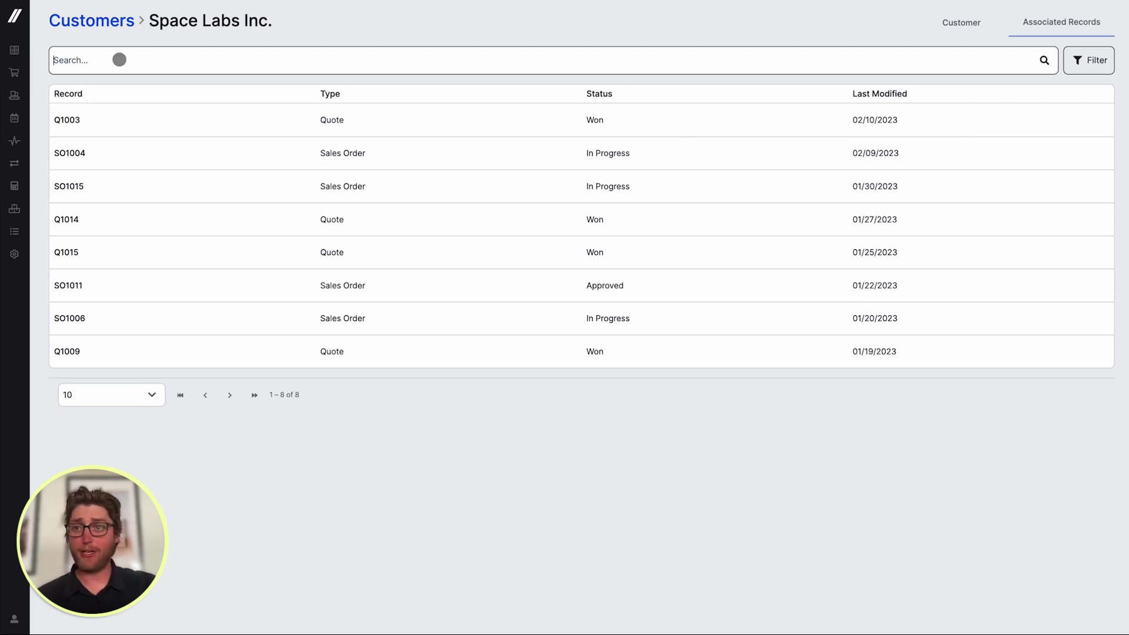
Open the Quotes dashboard and filter to draft quotes, then to sent quotes.
{"action": "mouse_move", "coordinate": [14, 52]}
{"action": "left_click", "coordinate": [46, 74]}
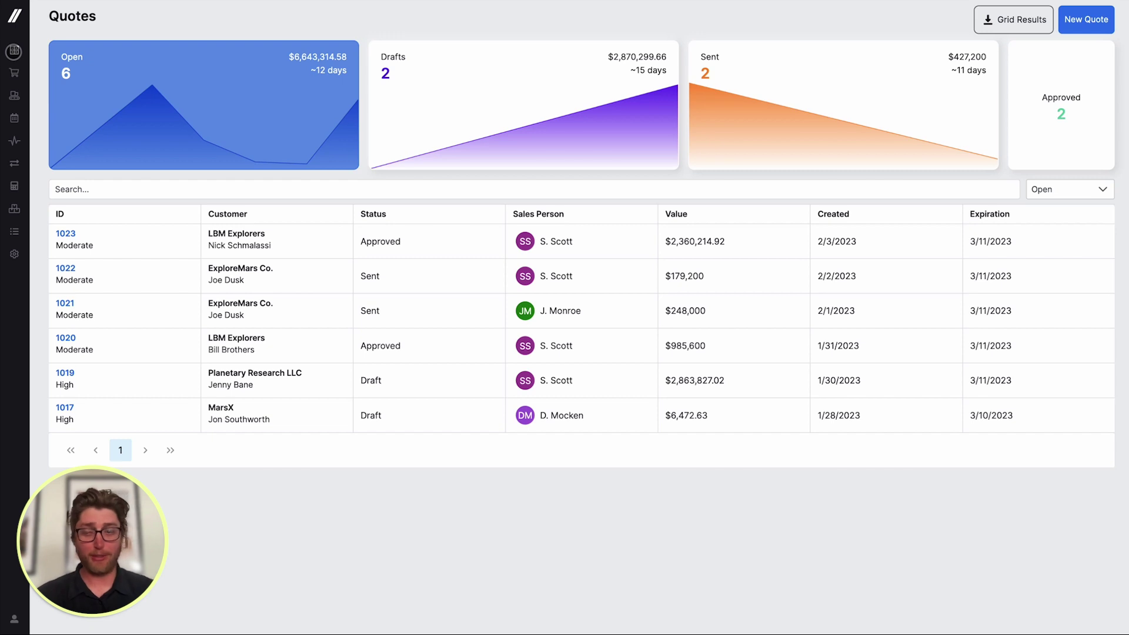
{"action": "left_click", "coordinate": [481, 119]}
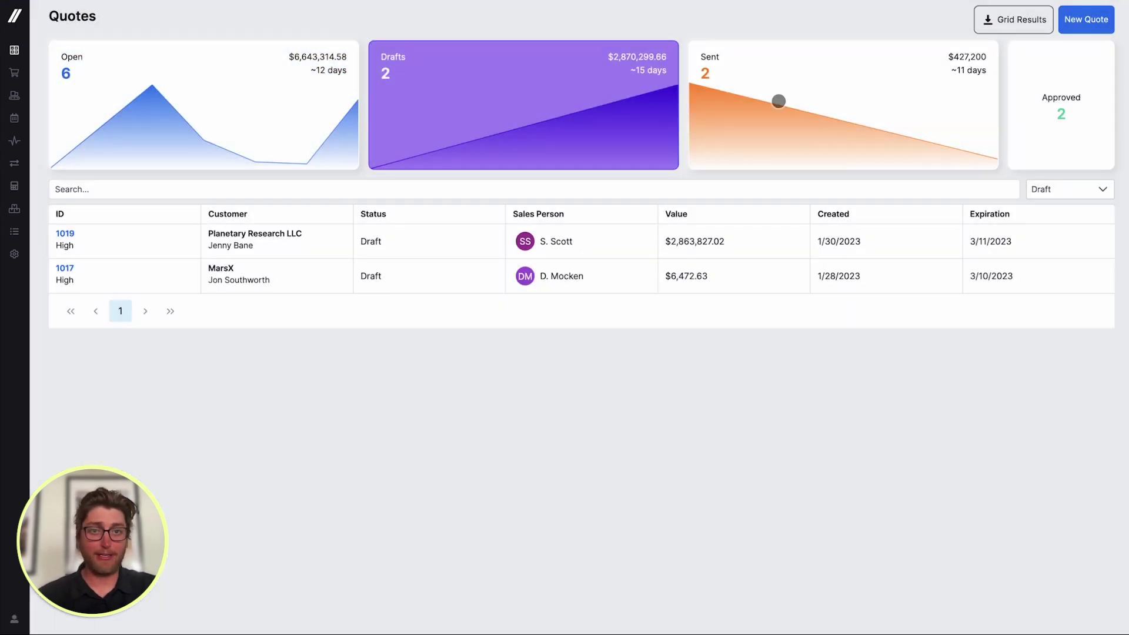
{"action": "left_click", "coordinate": [779, 101]}
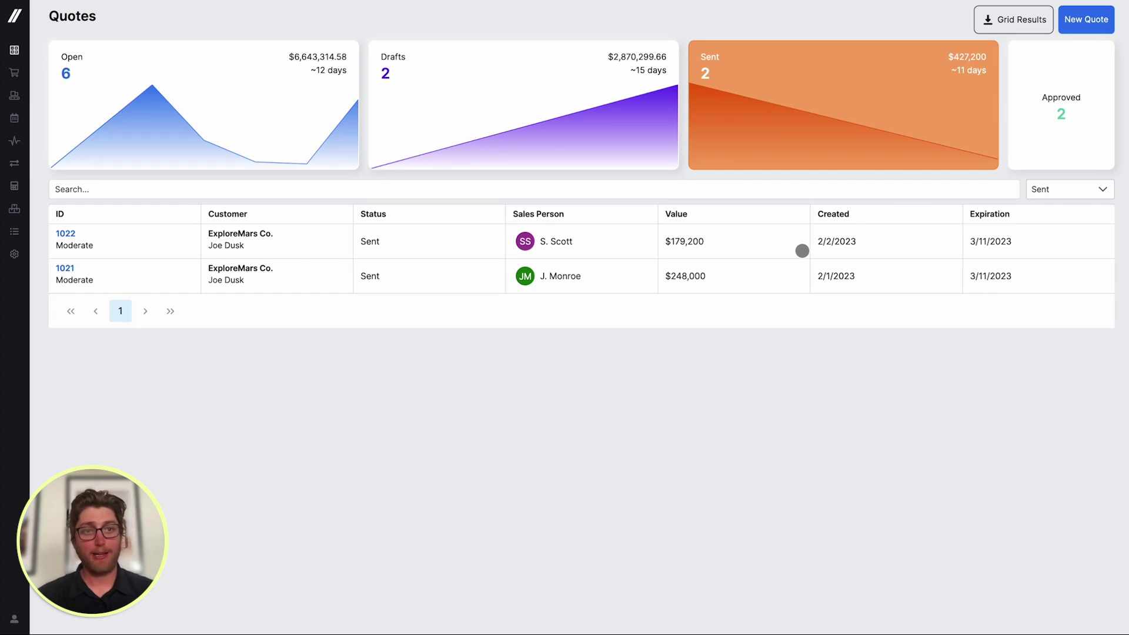
Set the quote status filter to All and open quote 1018 for LBM Explorers.
{"action": "left_click", "coordinate": [1093, 193]}
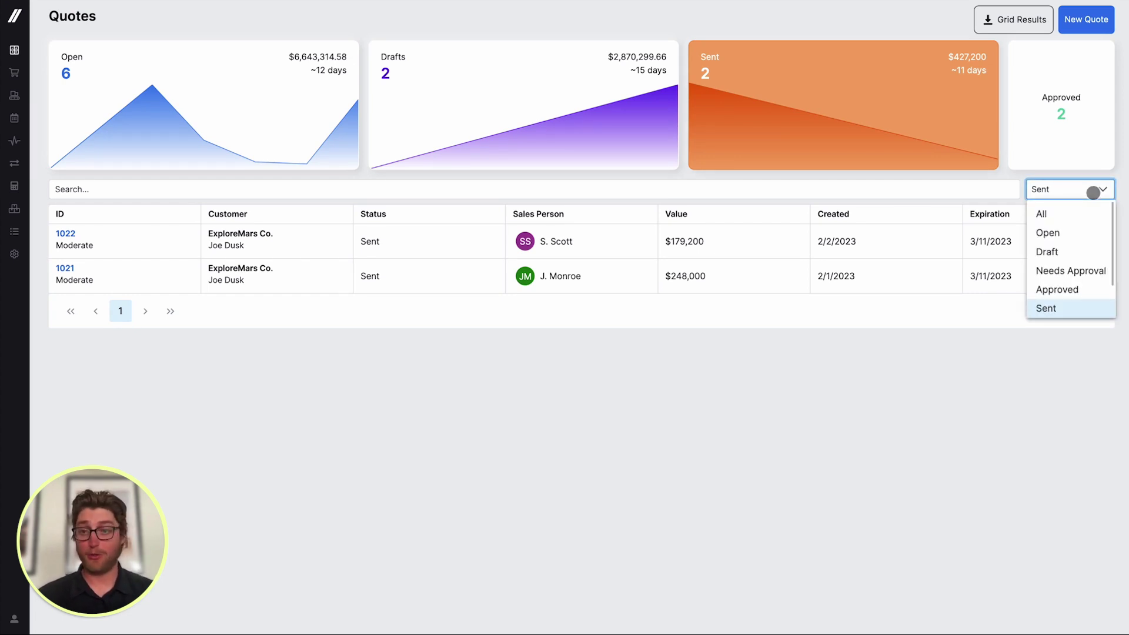
{"action": "left_click", "coordinate": [1062, 215]}
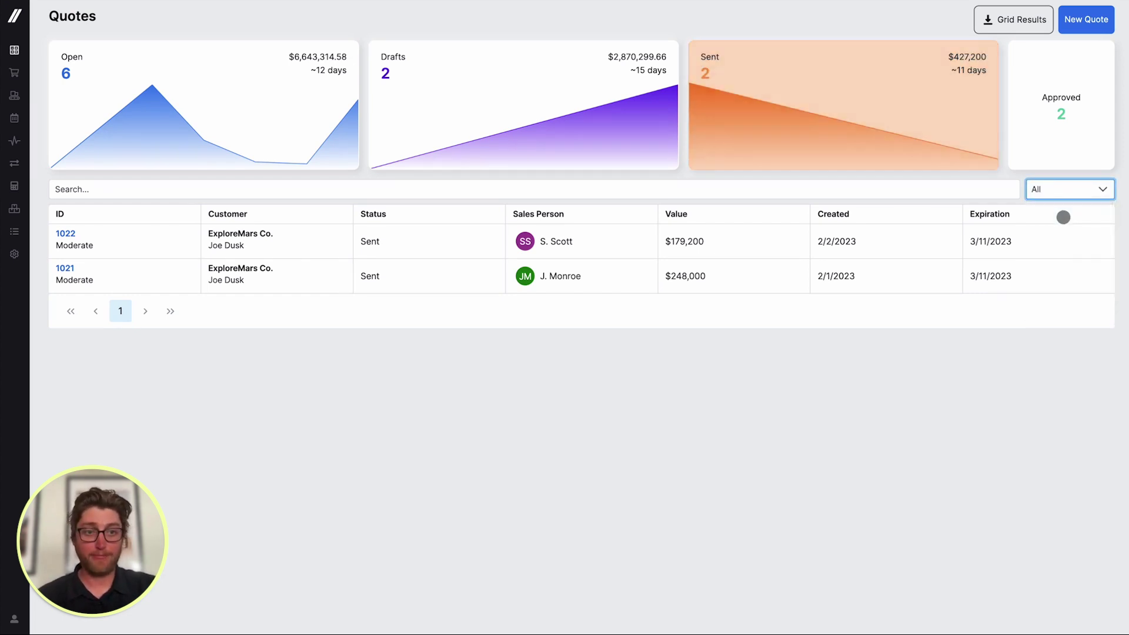
{"action": "scroll", "coordinate": [162, 348], "scroll_direction": "down", "scroll_amount": 3}
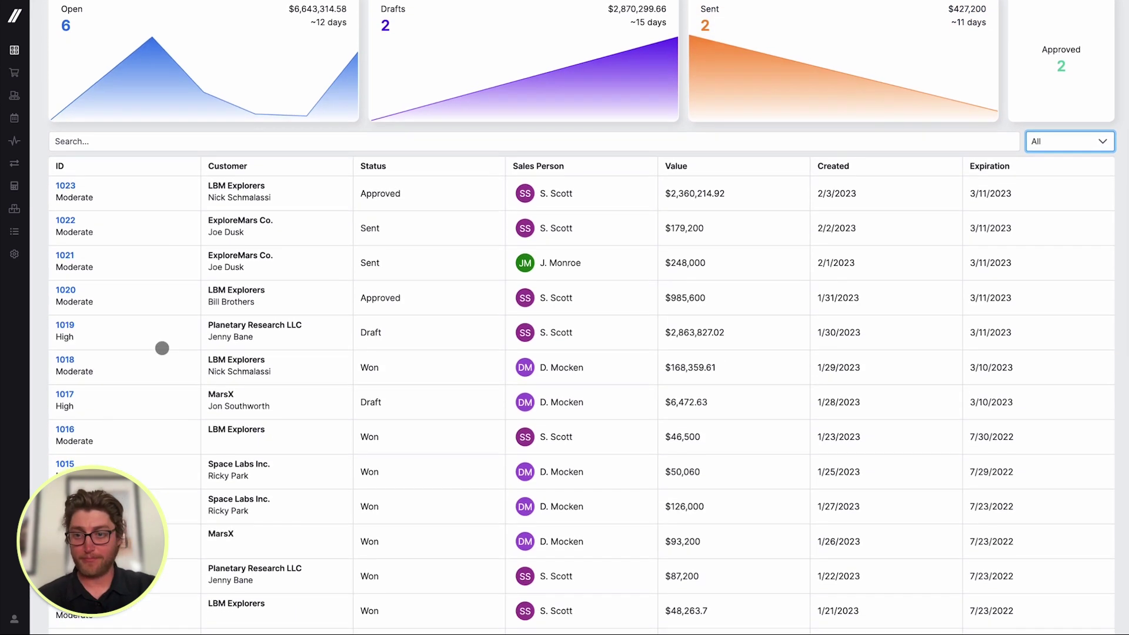
{"action": "left_click", "coordinate": [67, 320]}
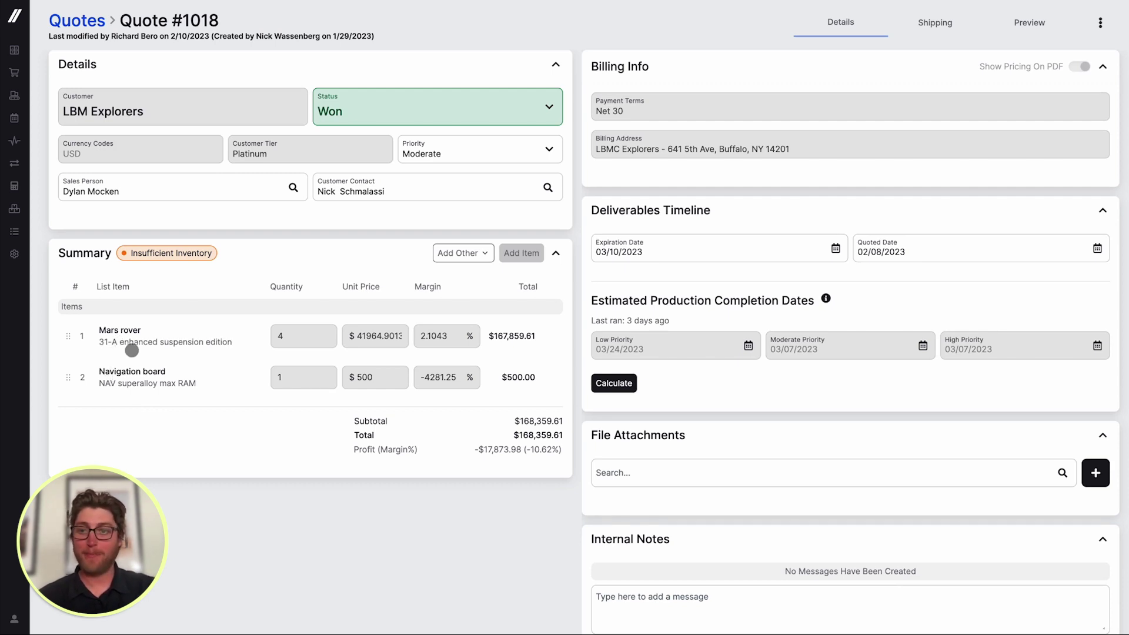
Review the Mars rover item's pricing, price breaks, inventory and $164,327.34 cost breakdown.
{"action": "left_click", "coordinate": [132, 351]}
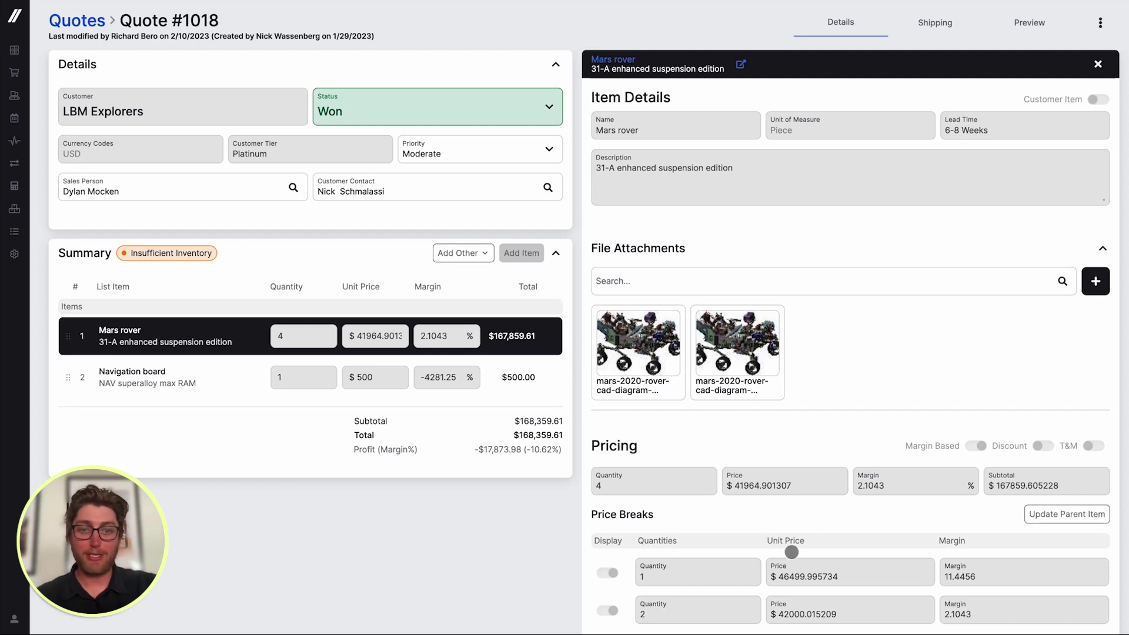
{"action": "scroll", "coordinate": [792, 552], "scroll_direction": "down", "scroll_amount": 2}
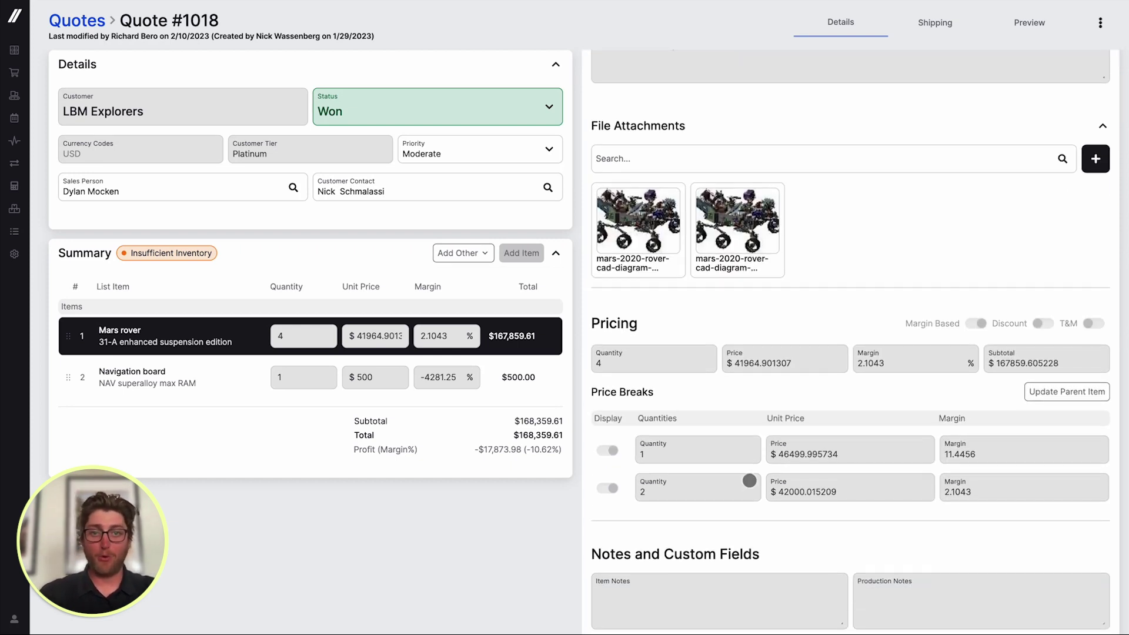
{"action": "scroll", "coordinate": [749, 481], "scroll_direction": "down", "scroll_amount": 5}
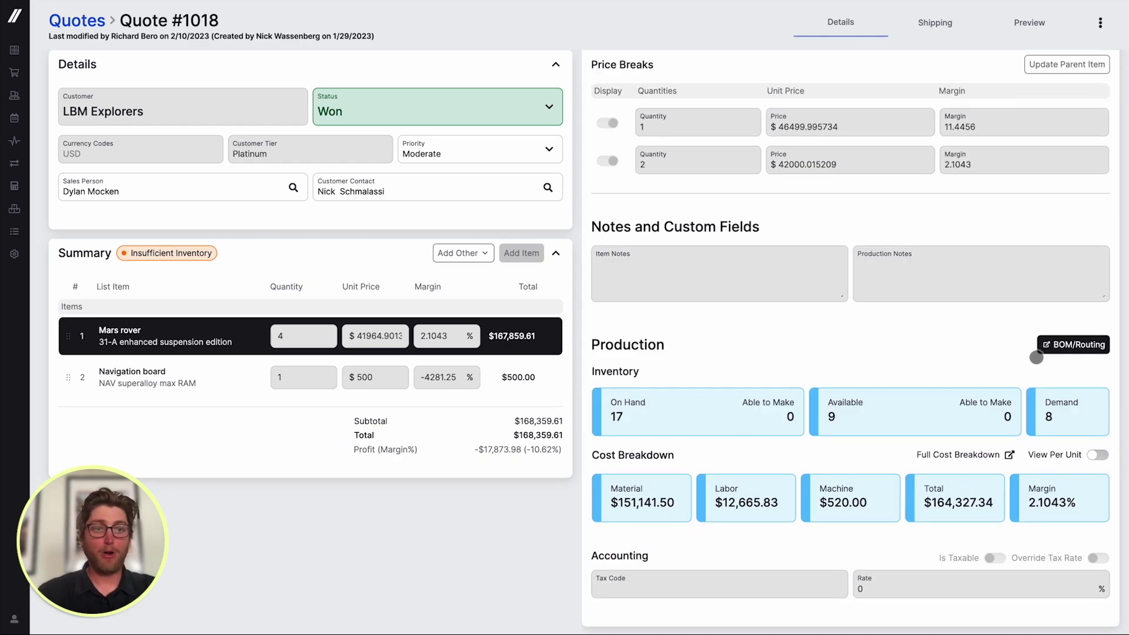
{"action": "left_click", "coordinate": [1081, 342]}
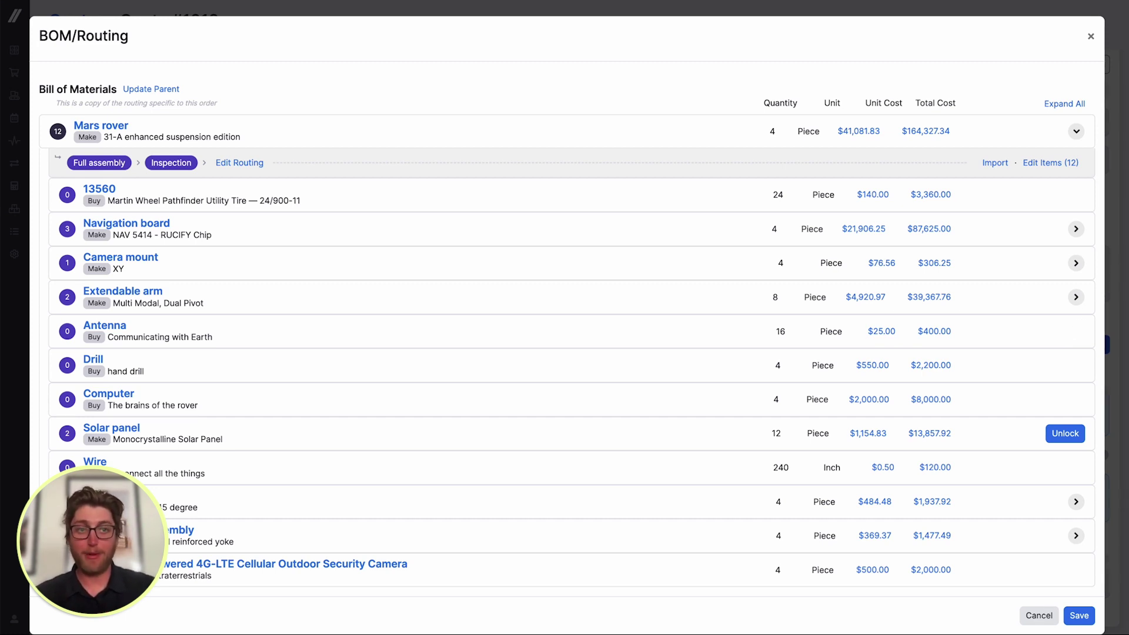
{"action": "left_click", "coordinate": [1091, 36]}
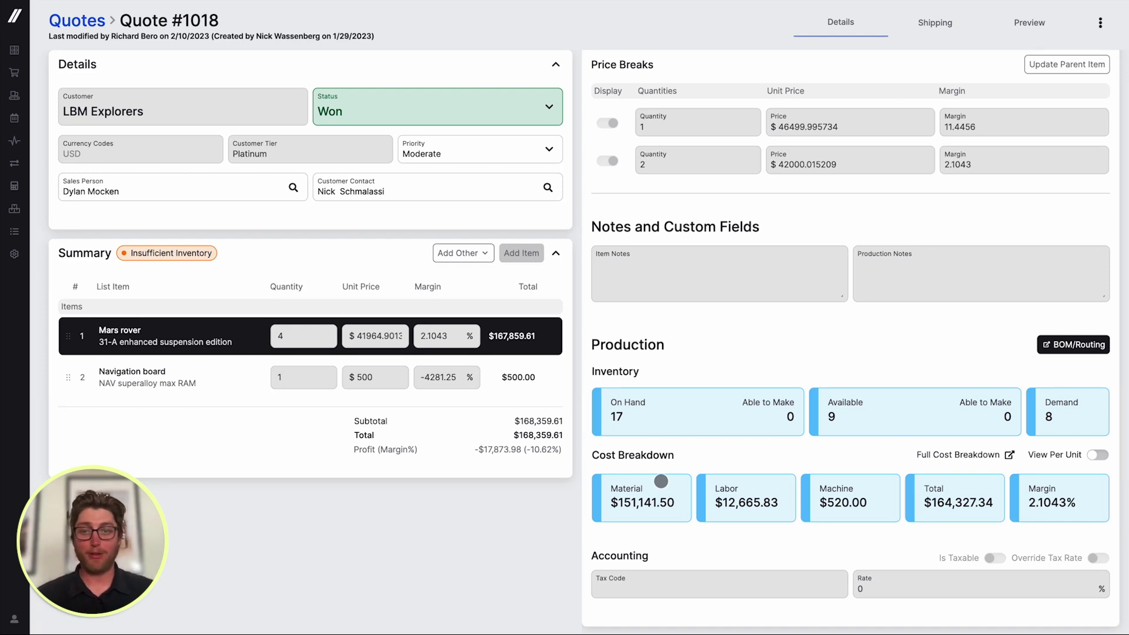
{"action": "left_click", "coordinate": [252, 332]}
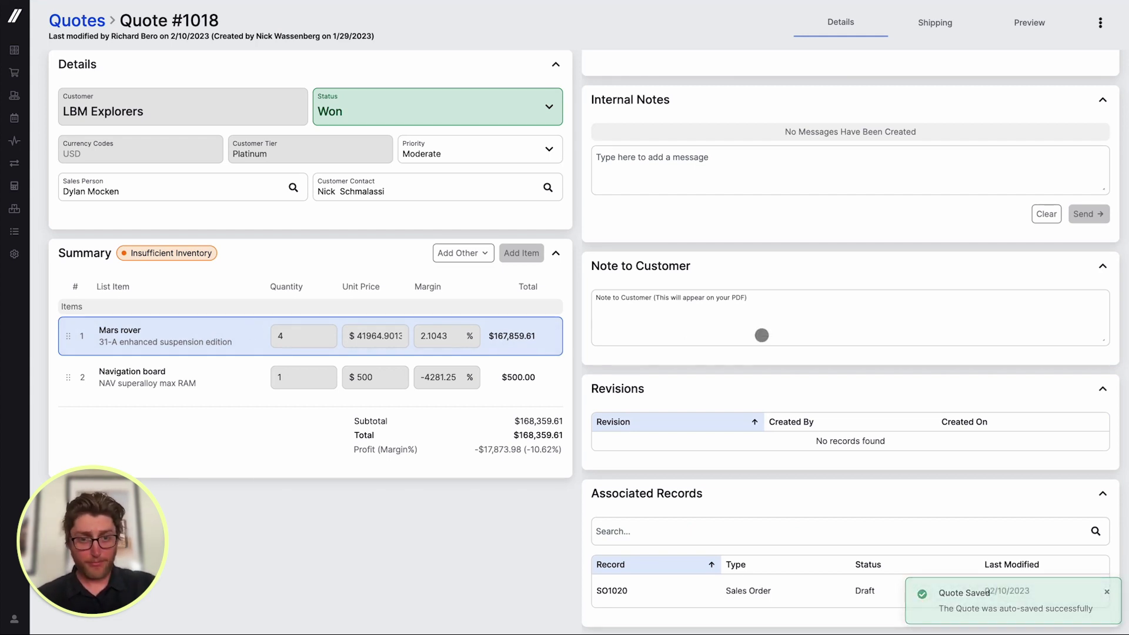
Recalculate Quote 1018's Deliverables Timeline completion dates, then show the quote's printable preview.
{"action": "scroll", "coordinate": [758, 329], "scroll_direction": "up", "scroll_amount": 6}
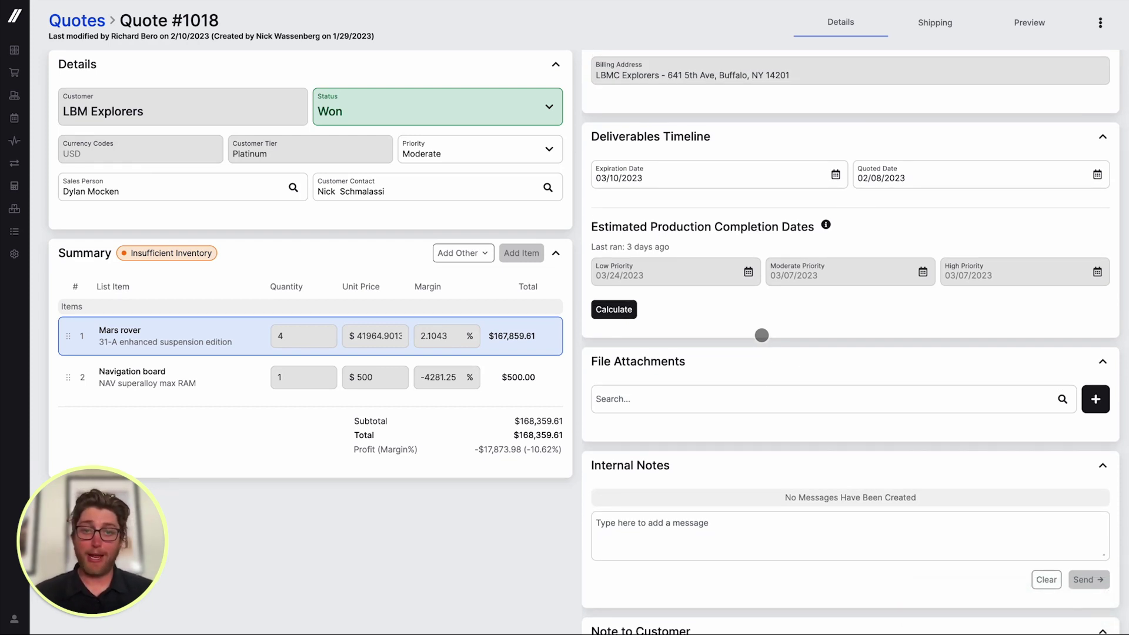
{"action": "left_click", "coordinate": [623, 310]}
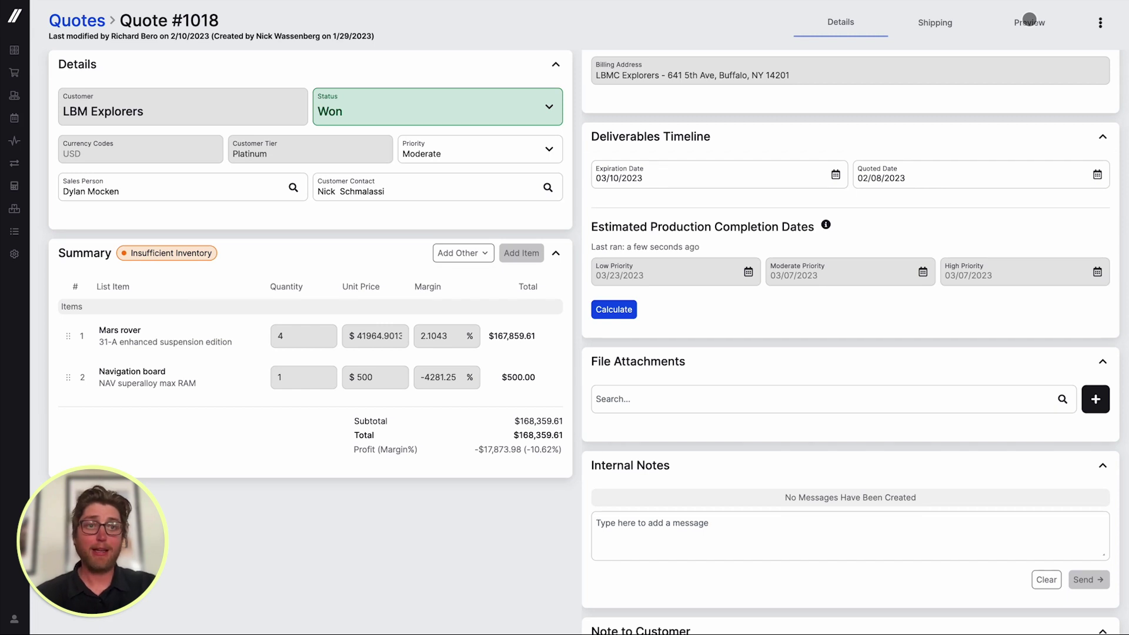
{"action": "left_click", "coordinate": [1029, 20]}
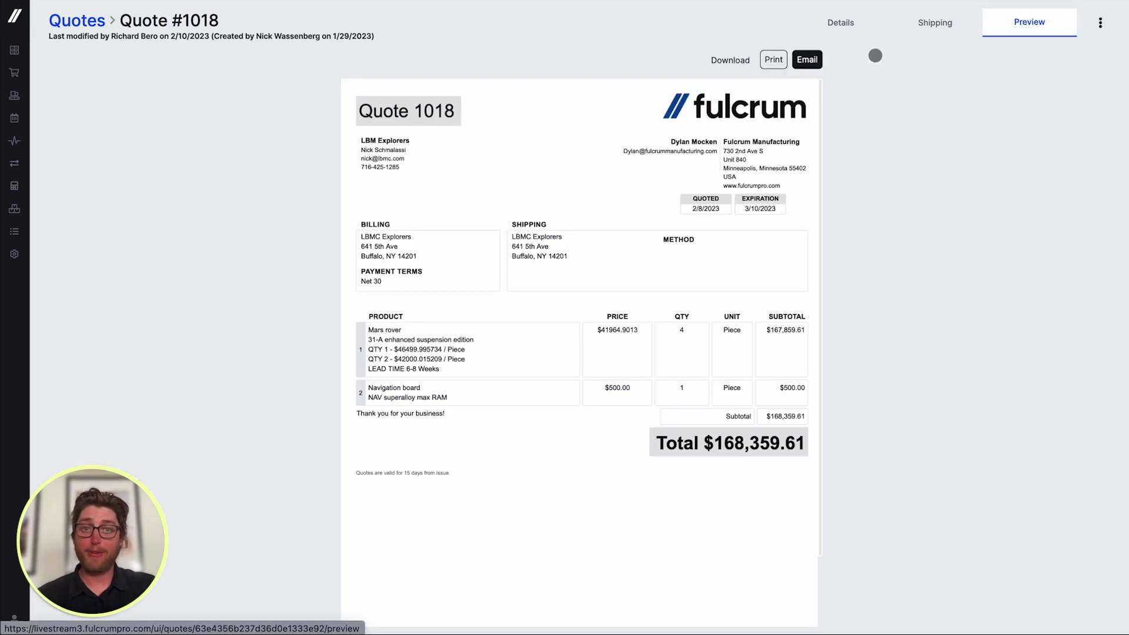
Start emailing the Quote 1018 PDF, discard the draft, and return to the quote details.
{"action": "left_click", "coordinate": [814, 60]}
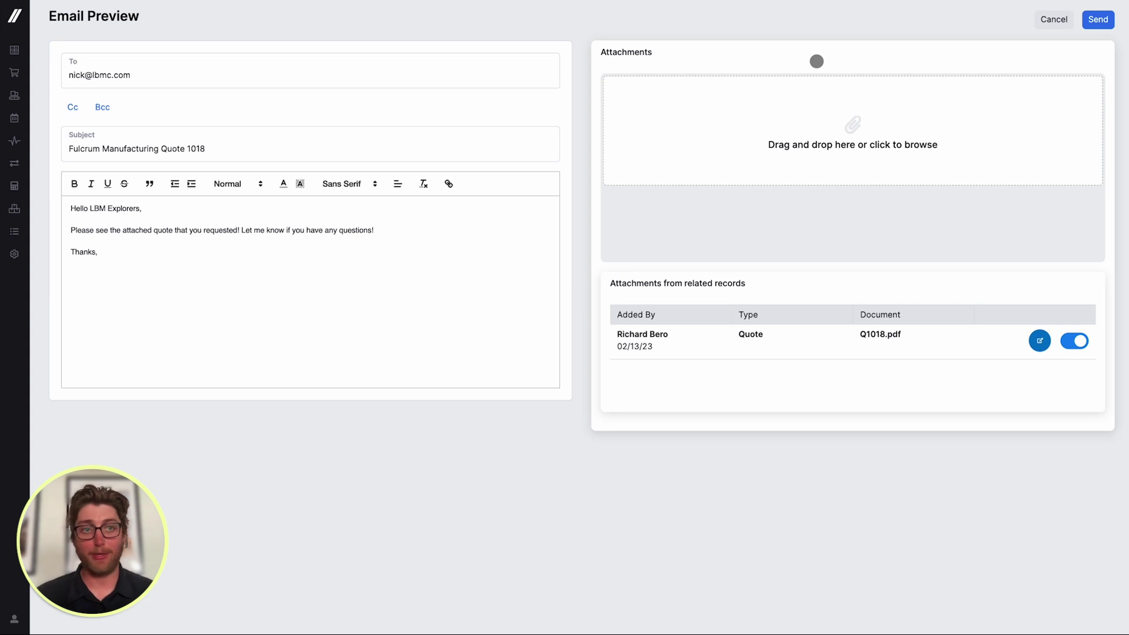
{"action": "key", "text": "Escape"}
{"action": "left_click", "coordinate": [691, 123]}
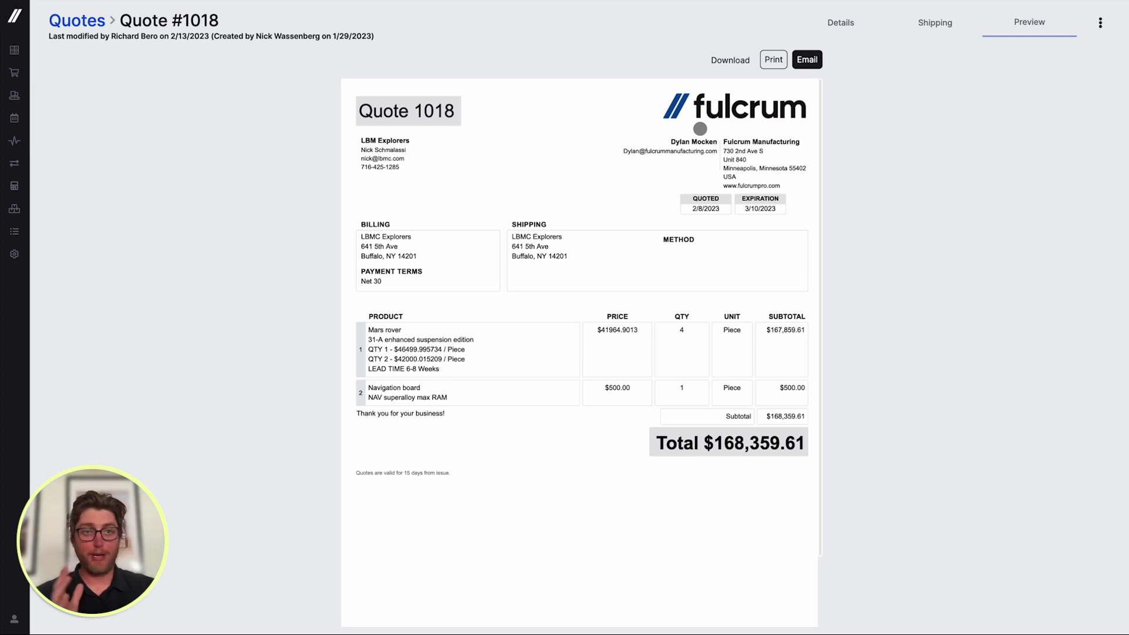
{"action": "left_click", "coordinate": [841, 20]}
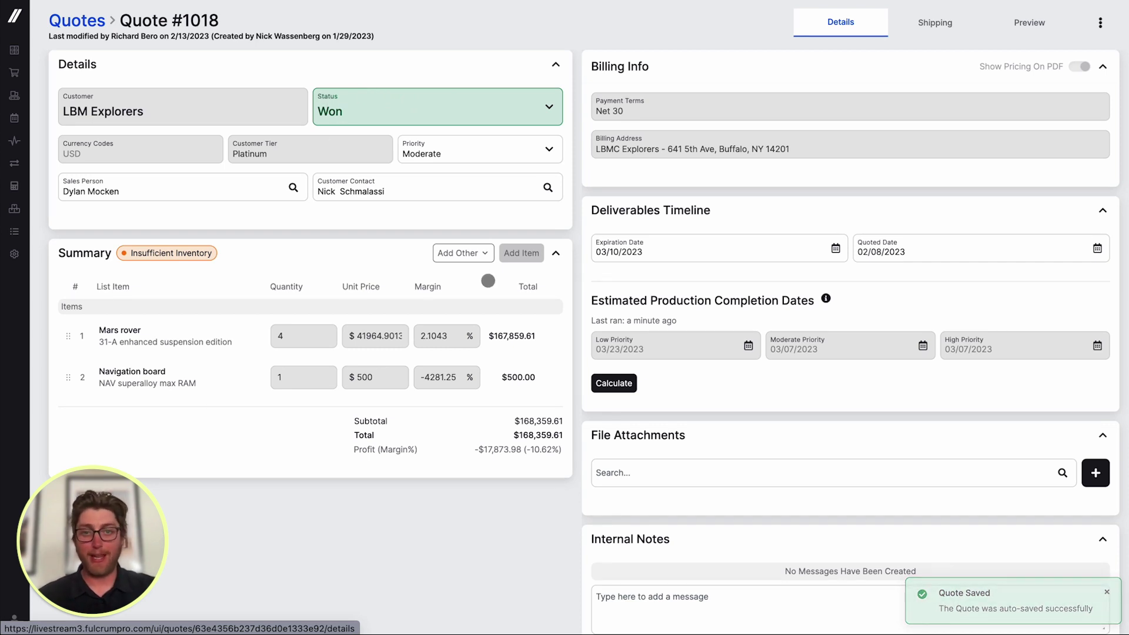
Check associated sales order SO1020 on Quote 1018, then go to the Sales Orders list.
{"action": "scroll", "coordinate": [771, 429], "scroll_direction": "down", "scroll_amount": 7}
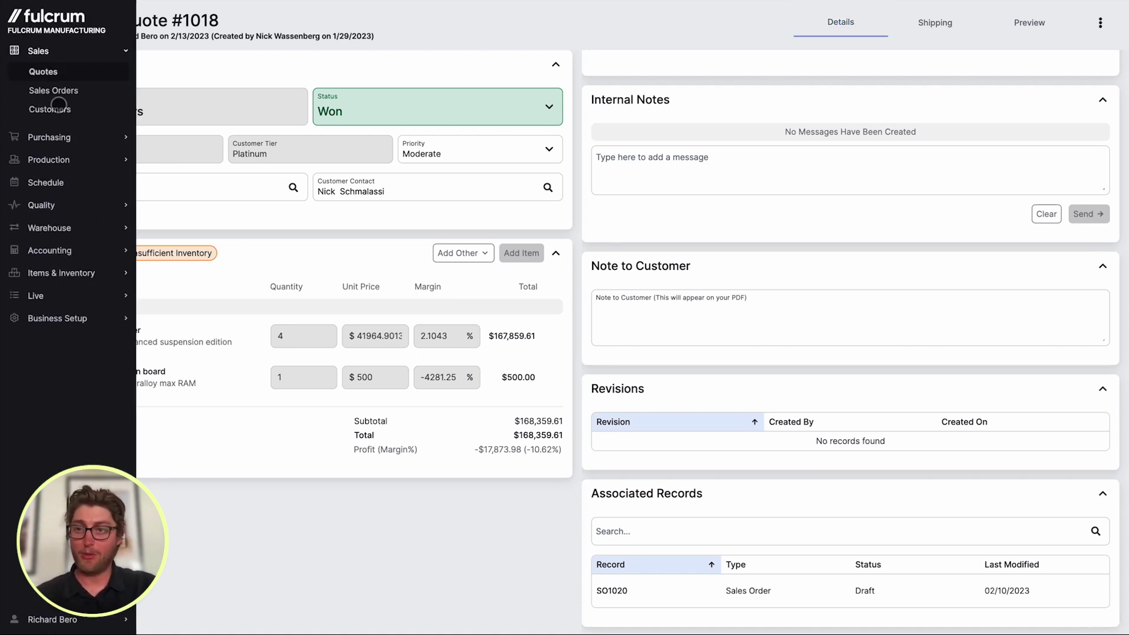
{"action": "left_click", "coordinate": [53, 90]}
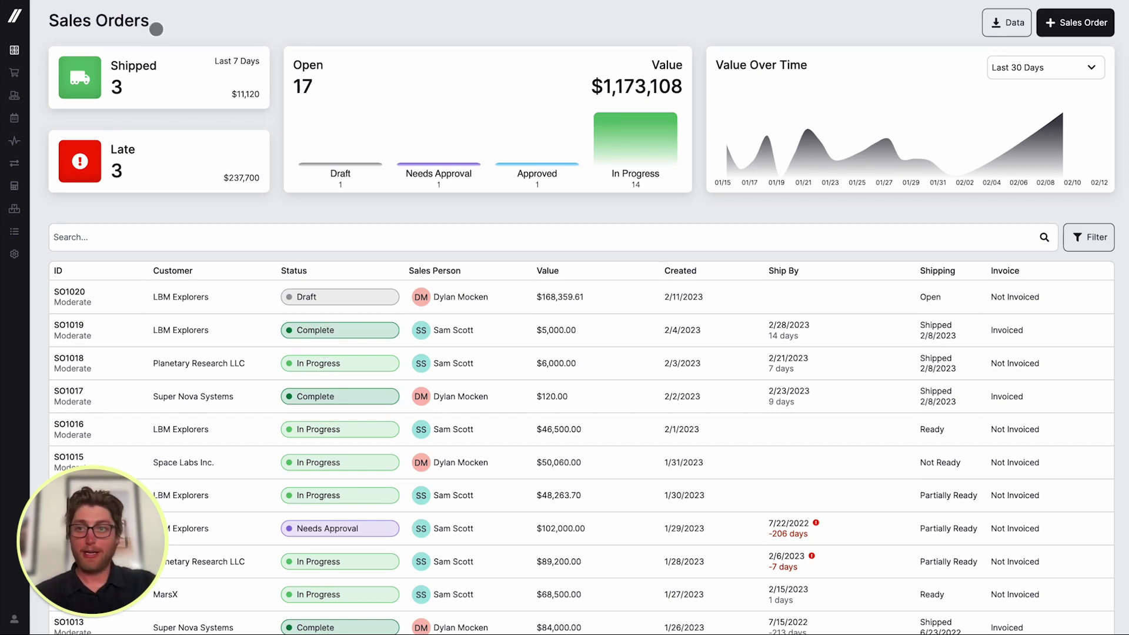
Try and clear the Shipped and Late filters, then open SO1019's item 18182 Electrical Box Door.
{"action": "left_click", "coordinate": [157, 73]}
{"action": "left_click", "coordinate": [178, 164]}
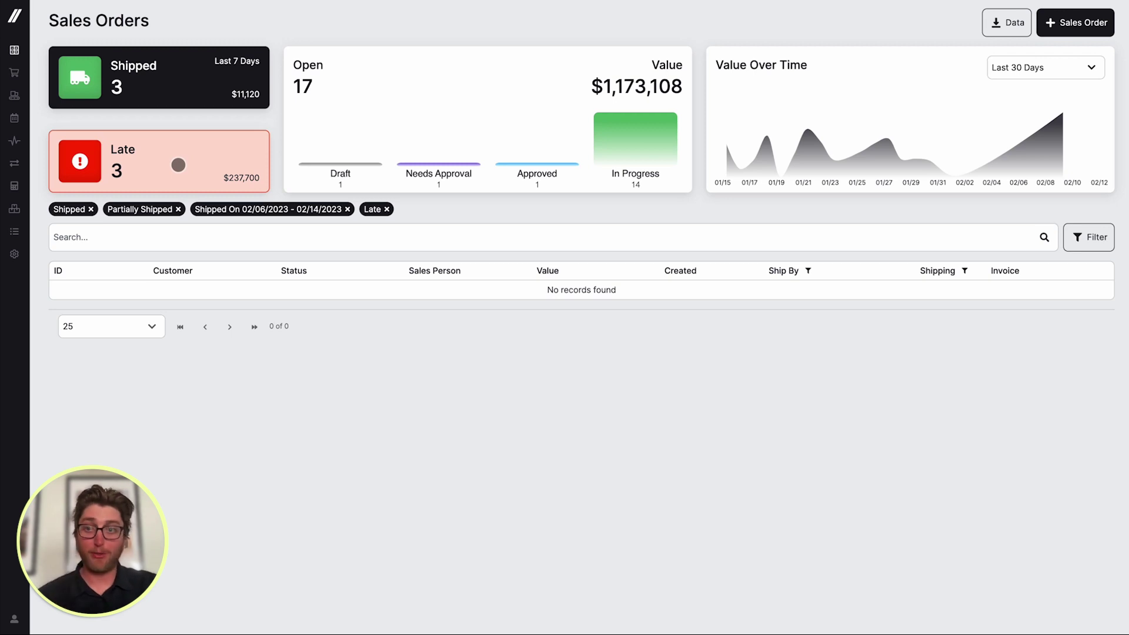
{"action": "left_click", "coordinate": [178, 165]}
{"action": "left_click", "coordinate": [178, 94]}
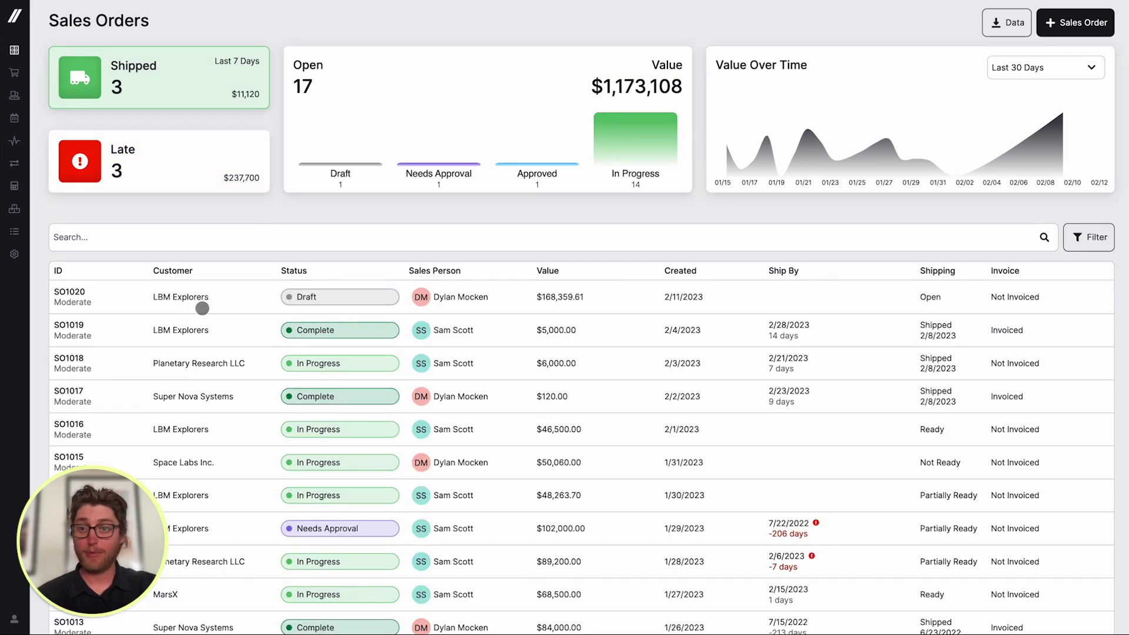
{"action": "left_click", "coordinate": [68, 327]}
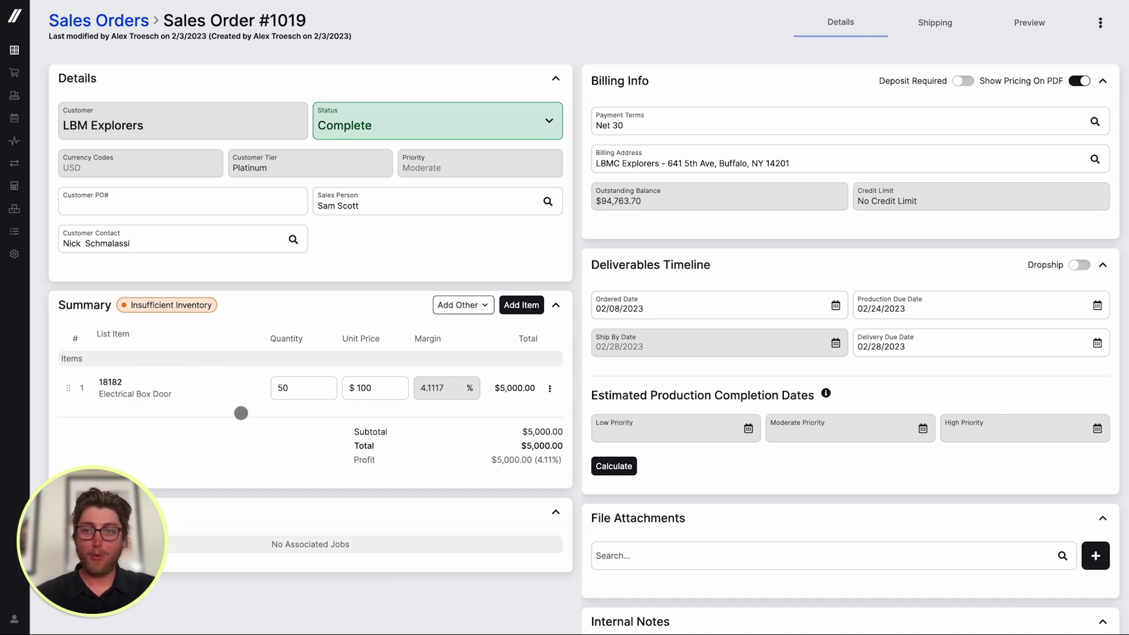
{"action": "left_click", "coordinate": [241, 397]}
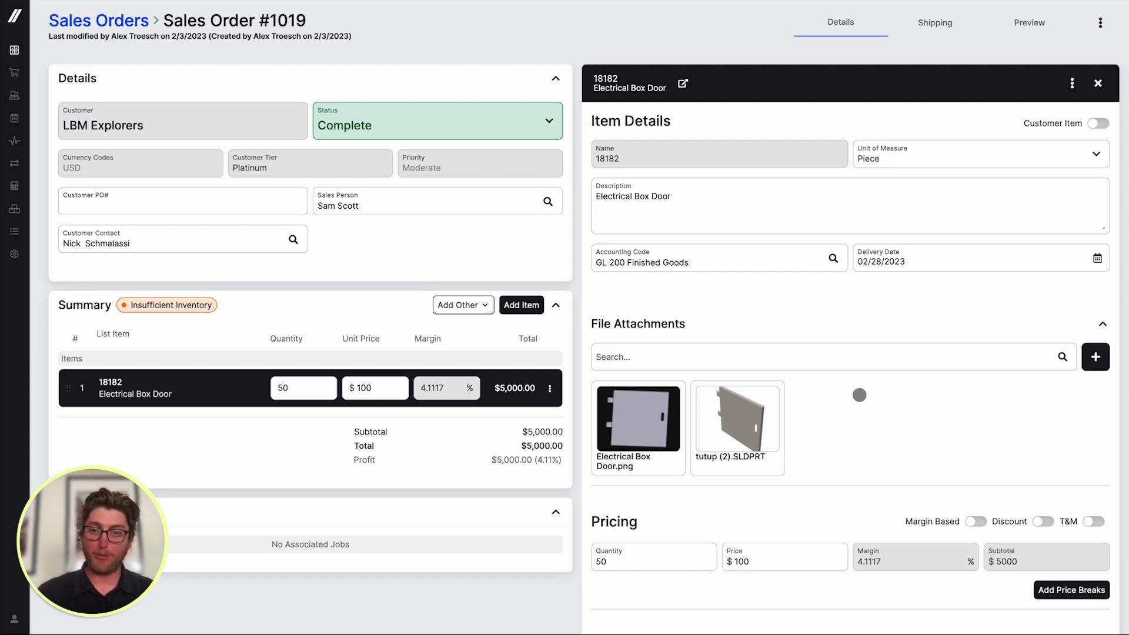
{"action": "left_click", "coordinate": [176, 378]}
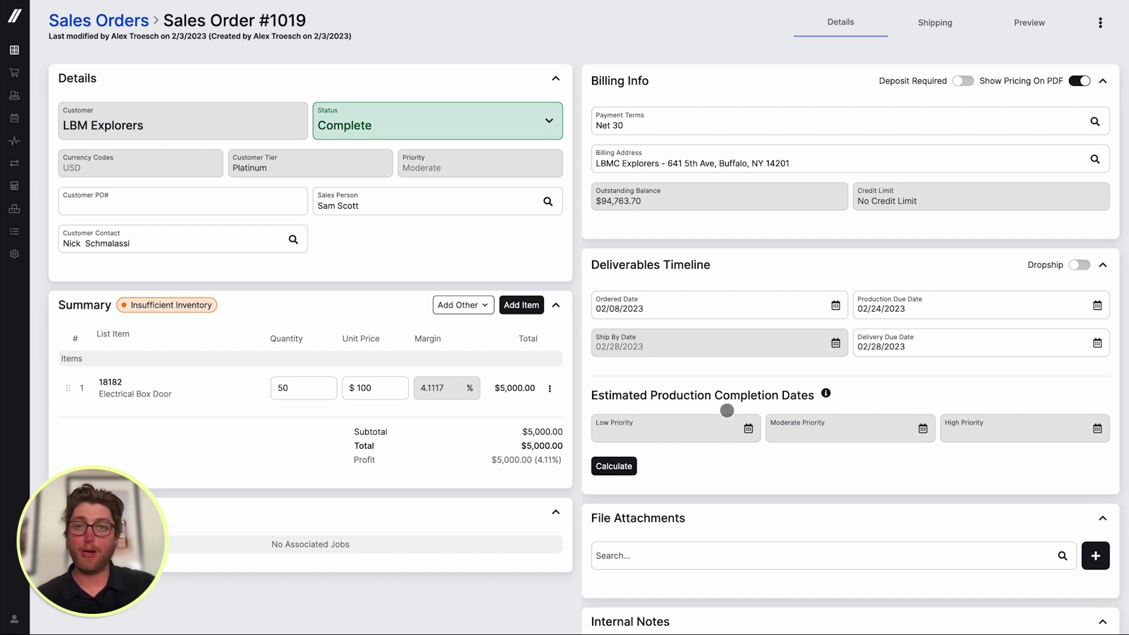
{"action": "scroll", "coordinate": [728, 408], "scroll_direction": "down", "scroll_amount": 10}
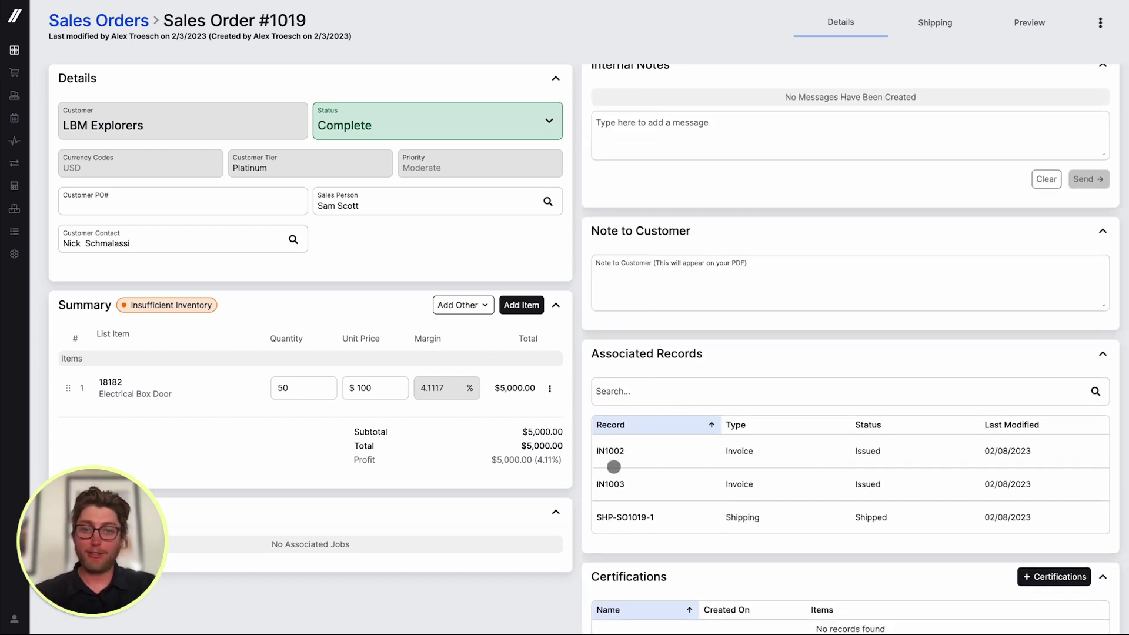